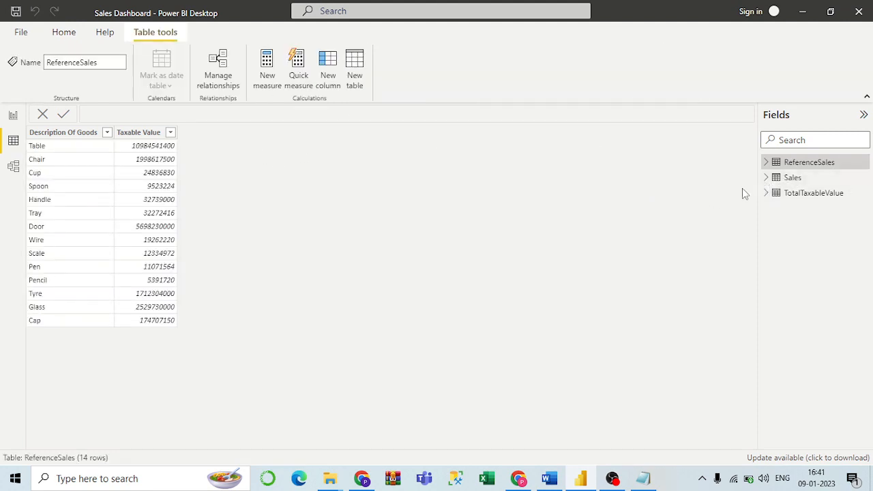
Show the Sales table's data, look at the Overview report page, and return to the table data.
left_click(789, 180)
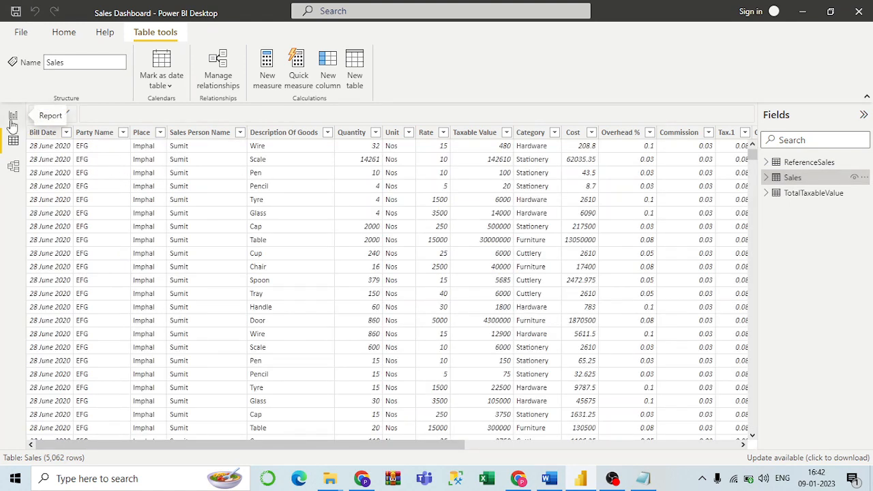
left_click(13, 117)
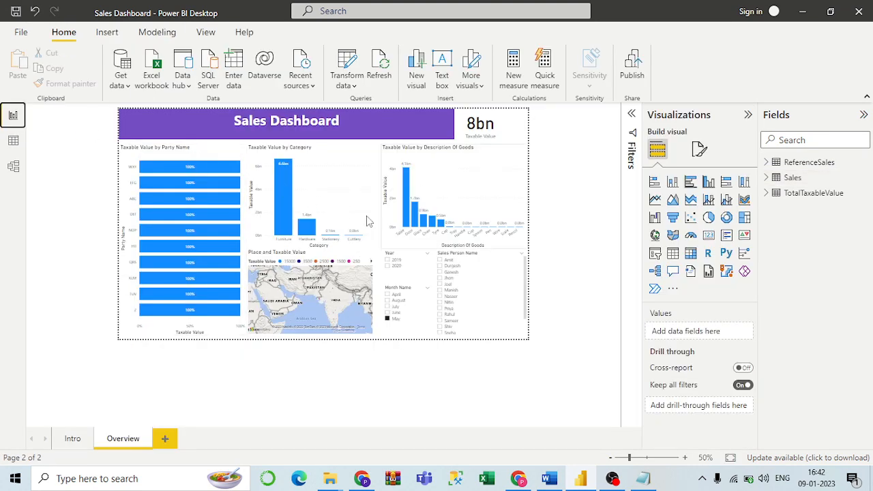
left_click(13, 144)
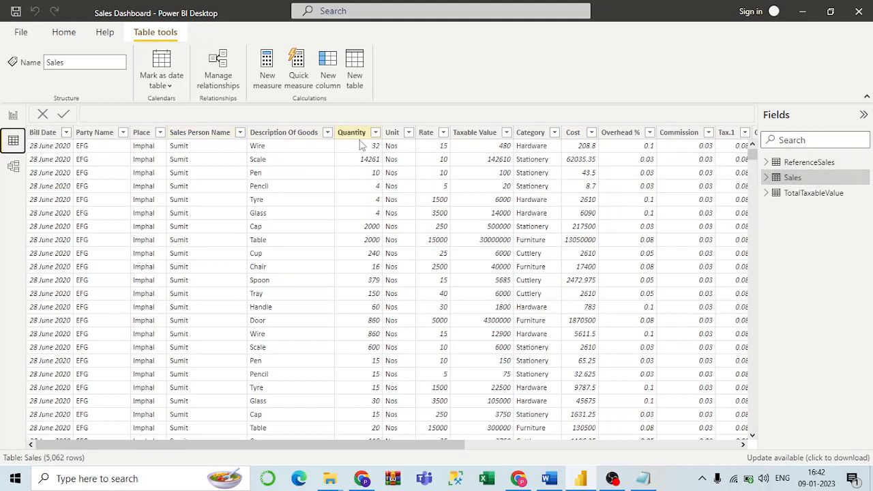
Filter the Sales table's Category column to show only Cuttlery.
left_click(556, 141)
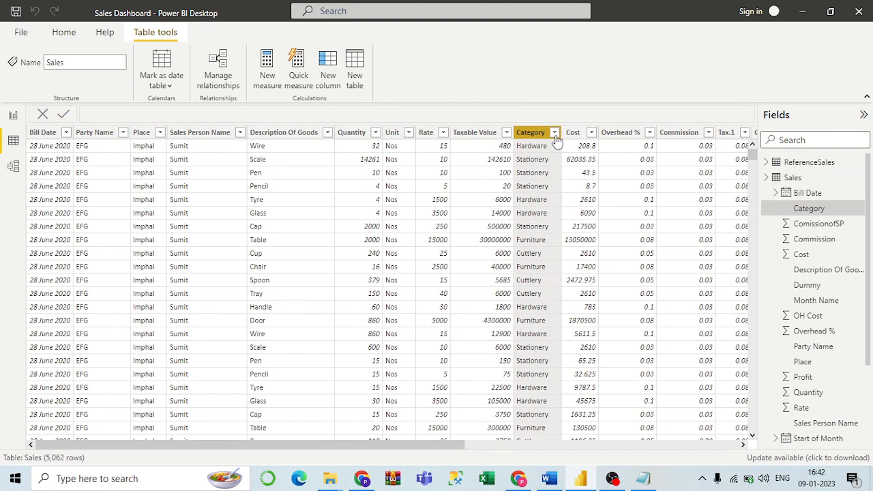
left_click(556, 135)
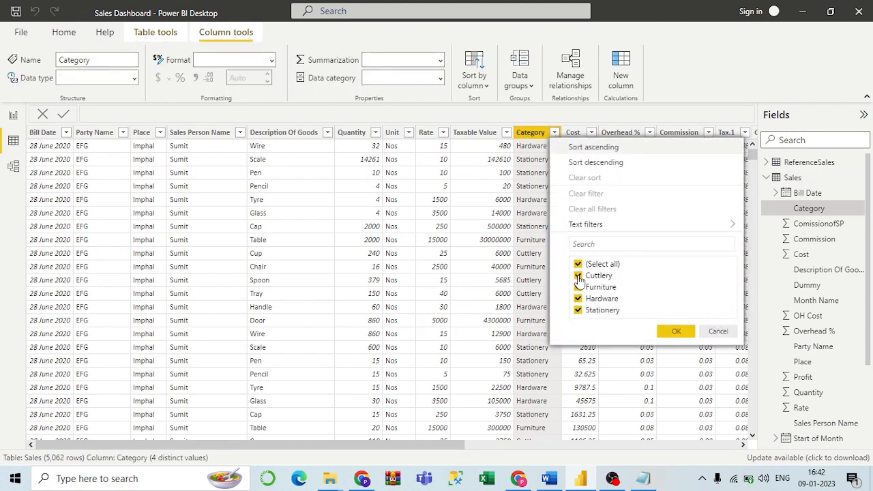
left_click(578, 266)
left_click(600, 275)
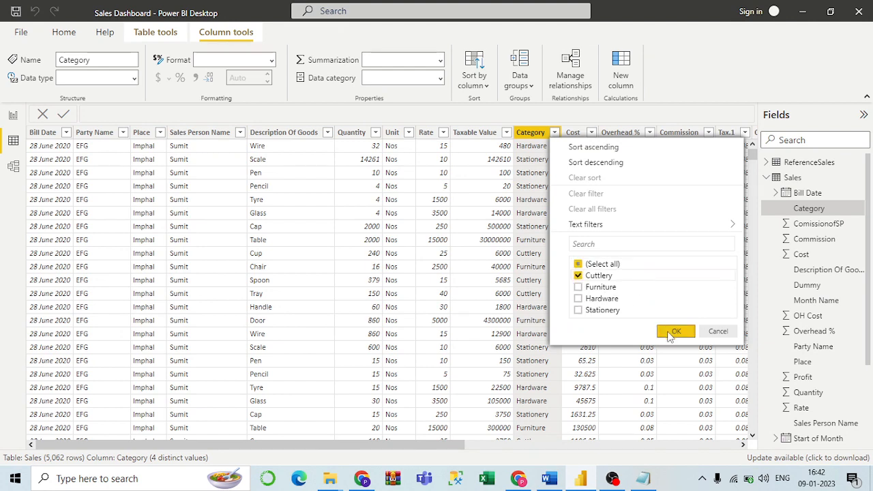
left_click(671, 331)
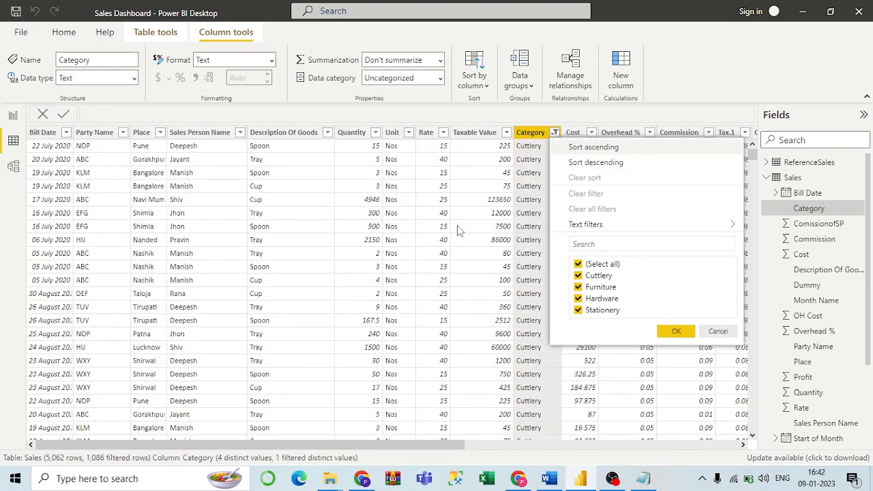
left_click(527, 149)
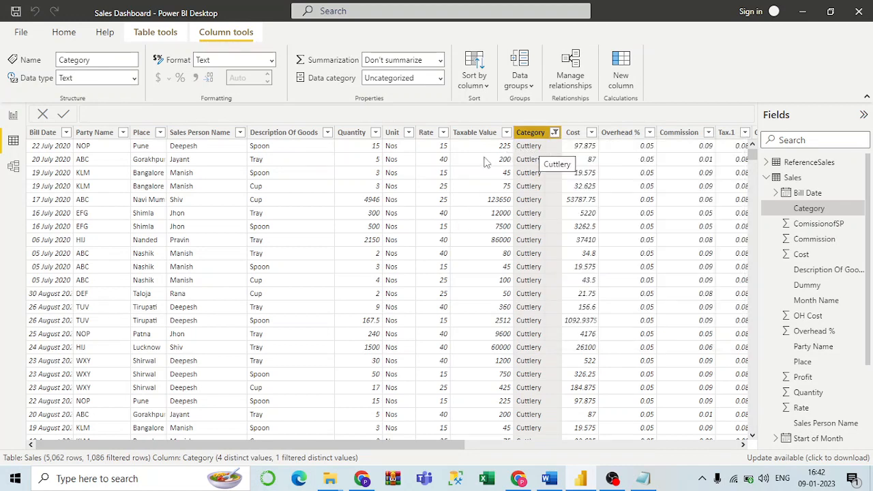
Filter the Description Of Goods column in the Sales table to show only Spoon.
left_click(330, 138)
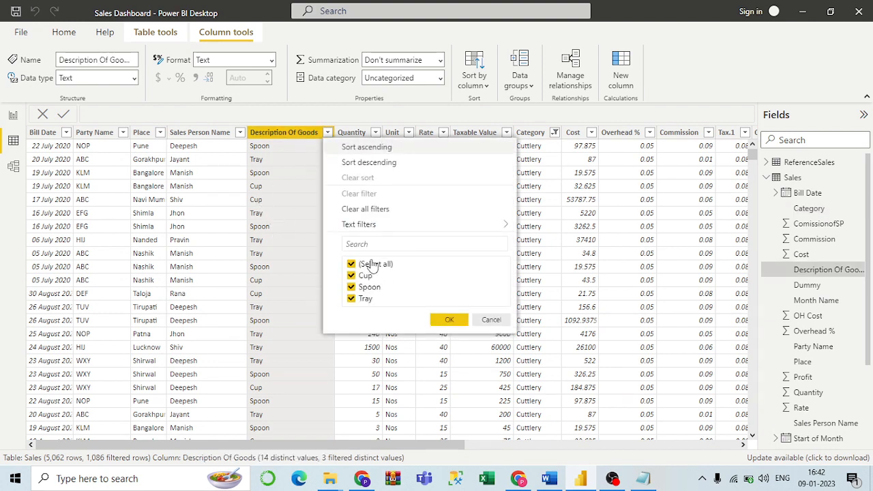
left_click(373, 264)
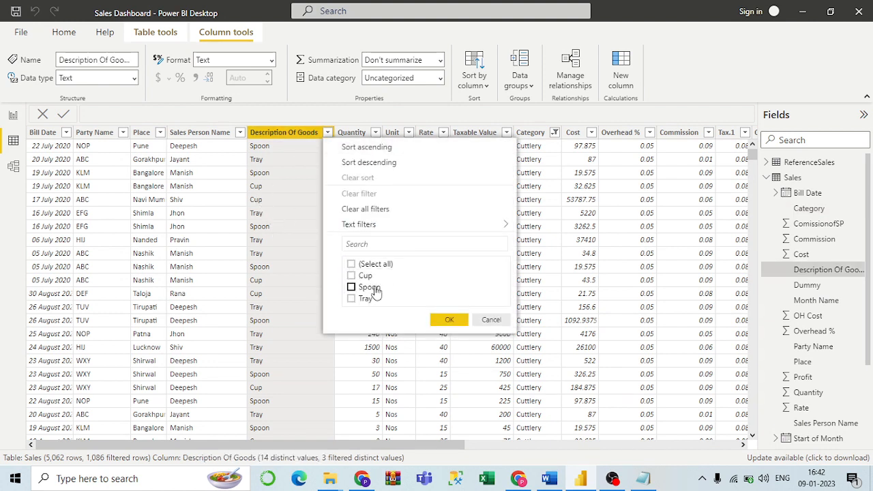
left_click(373, 287)
left_click(445, 319)
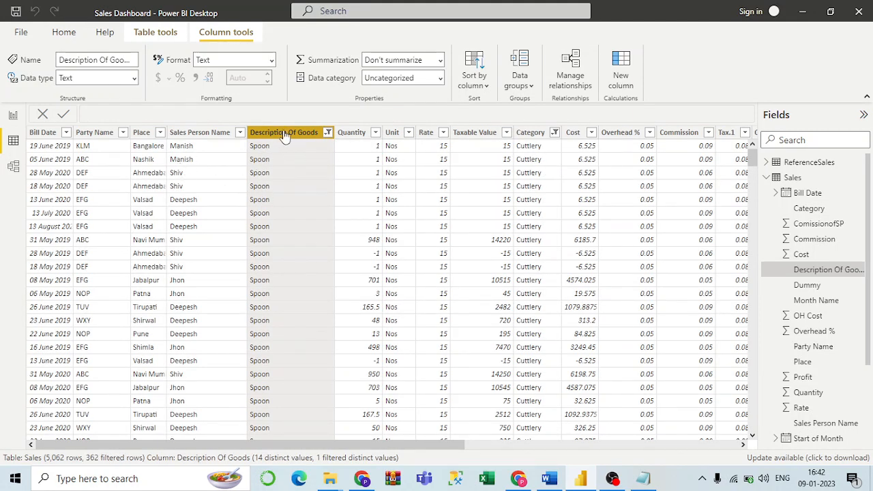
Check the Category filter's values and reselect all items in the Description Of Goods filter.
left_click(551, 138)
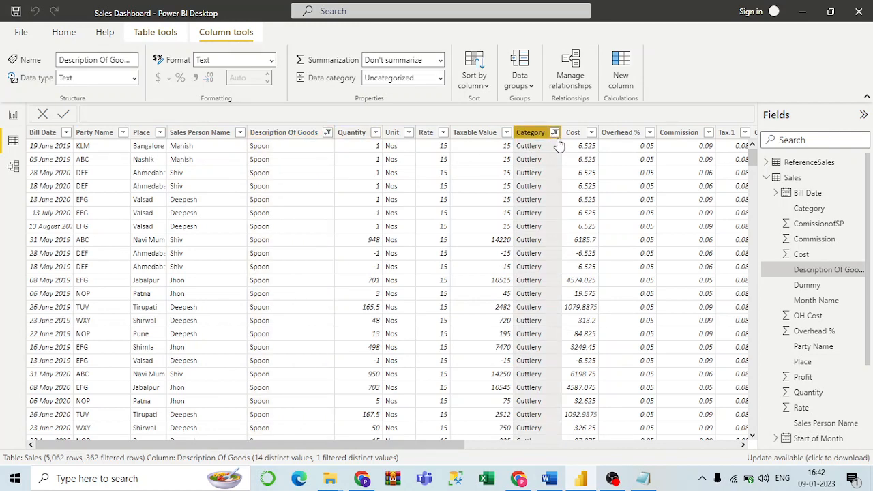
left_click(555, 135)
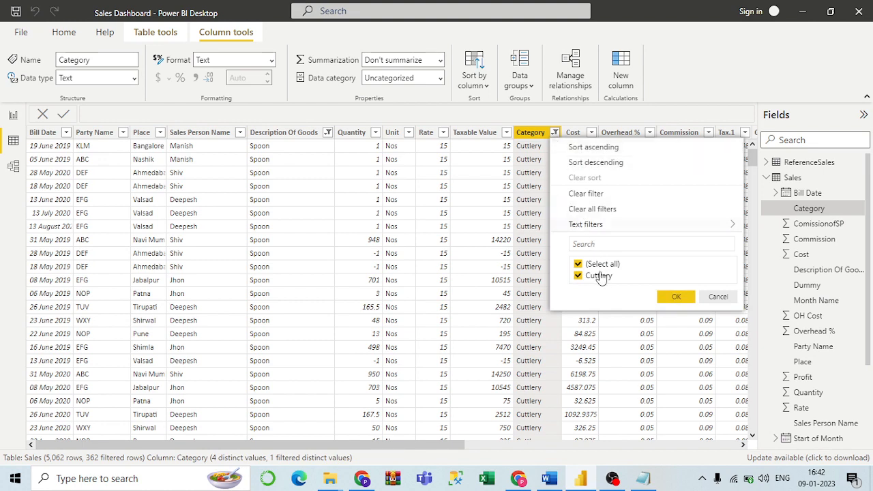
left_click(328, 134)
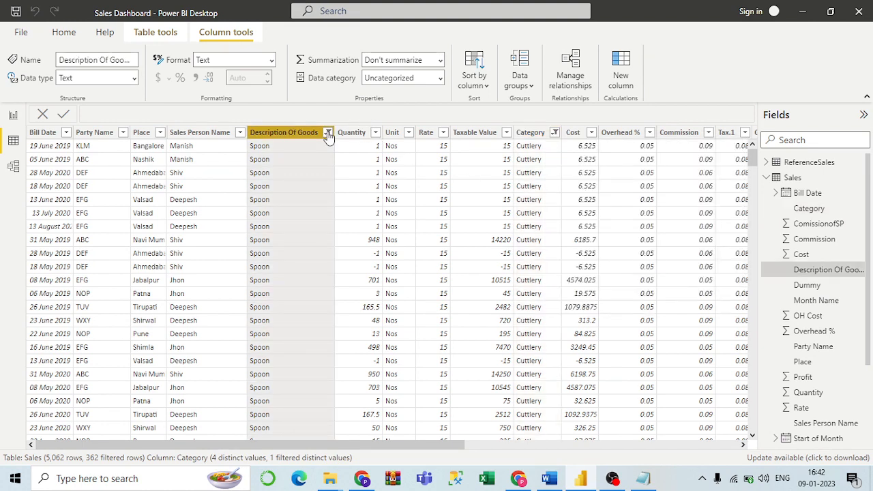
left_click(329, 134)
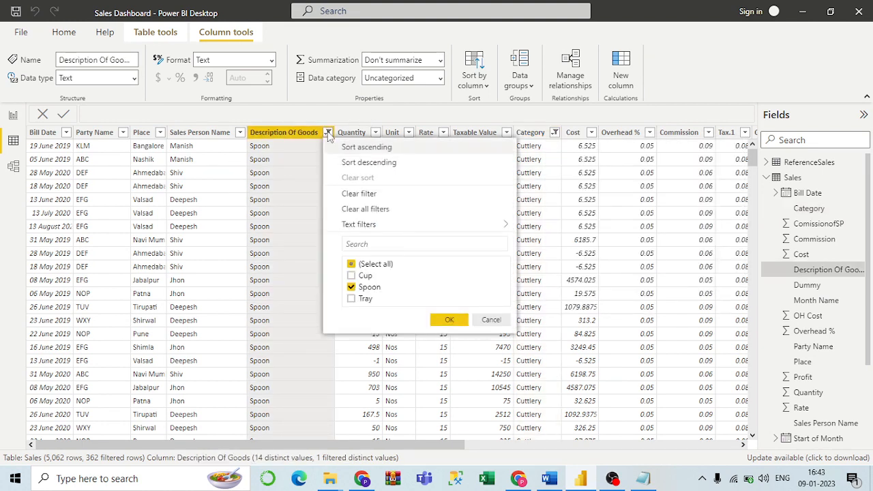
left_click(352, 264)
left_click(352, 265)
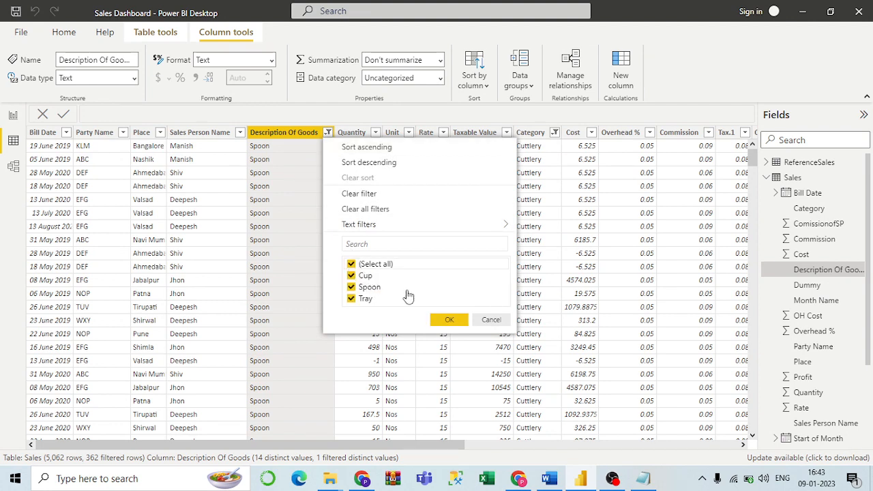
left_click(449, 320)
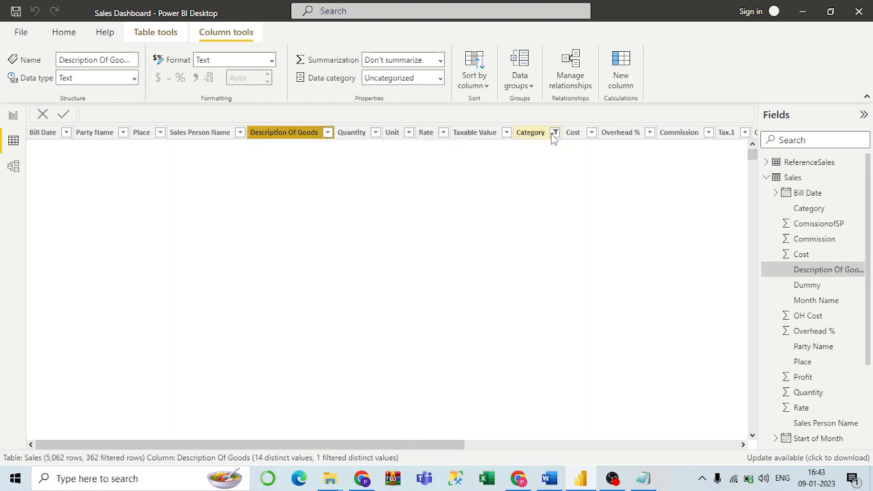
Reselect all categories in the Sales table's Category filter.
left_click(555, 133)
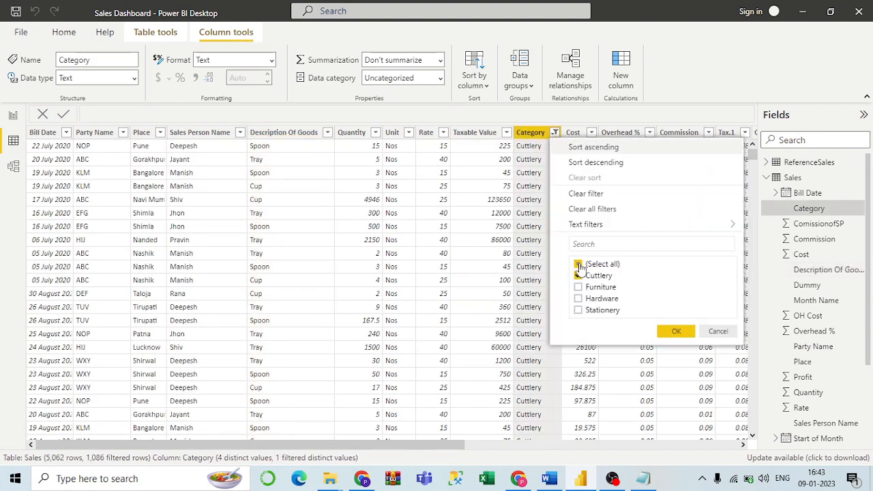
left_click(579, 264)
left_click(578, 265)
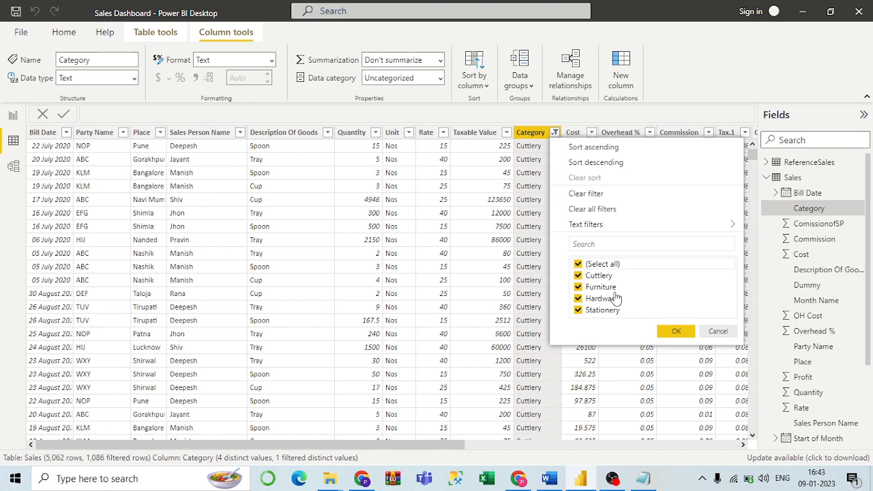
left_click(673, 330)
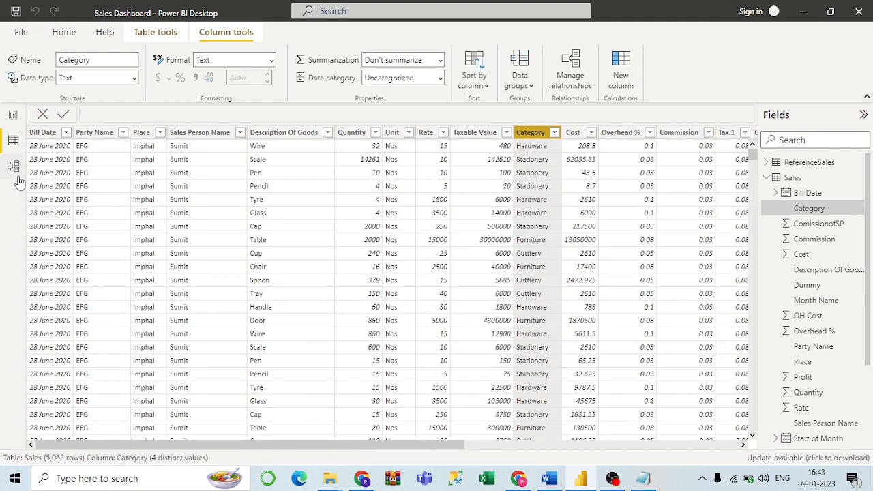
Show the data model diagram and collapse the Properties and Fields panes.
left_click(14, 168)
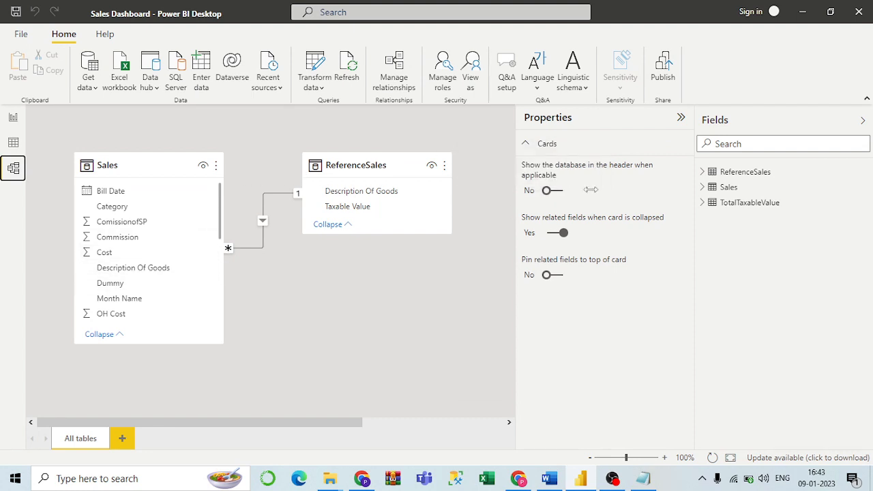
left_click(677, 120)
left_click(862, 121)
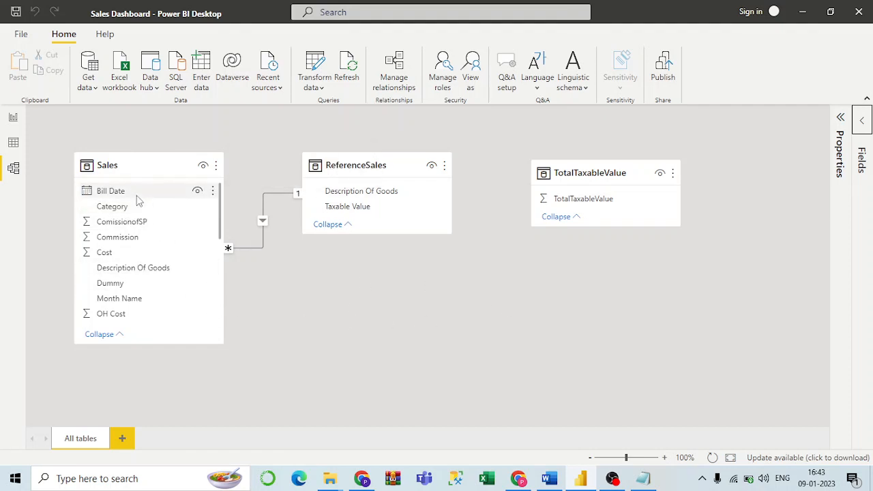
Review the existing table relationships and the blank relationship creation form, closing both without changes.
mouse_move(134, 197)
left_mouse_down()
mouse_move(191, 205)
mouse_move(359, 282)
mouse_move(141, 225)
mouse_move(141, 204)
left_mouse_up()
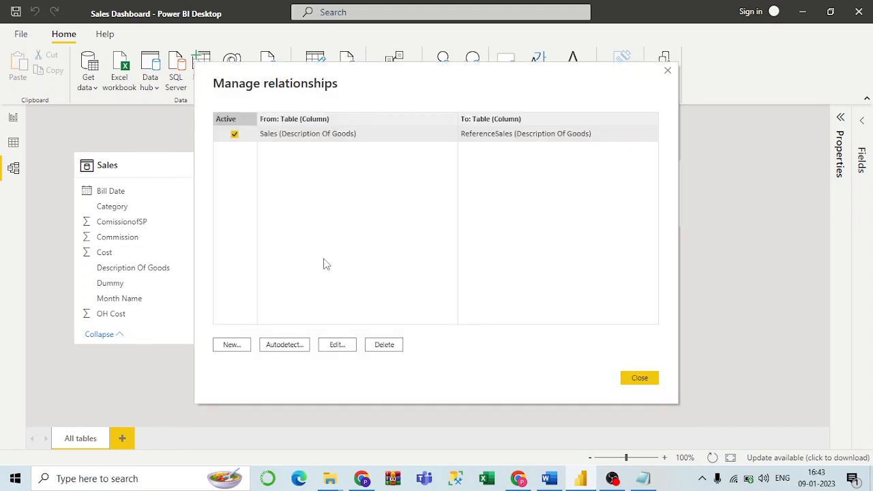
left_click(231, 346)
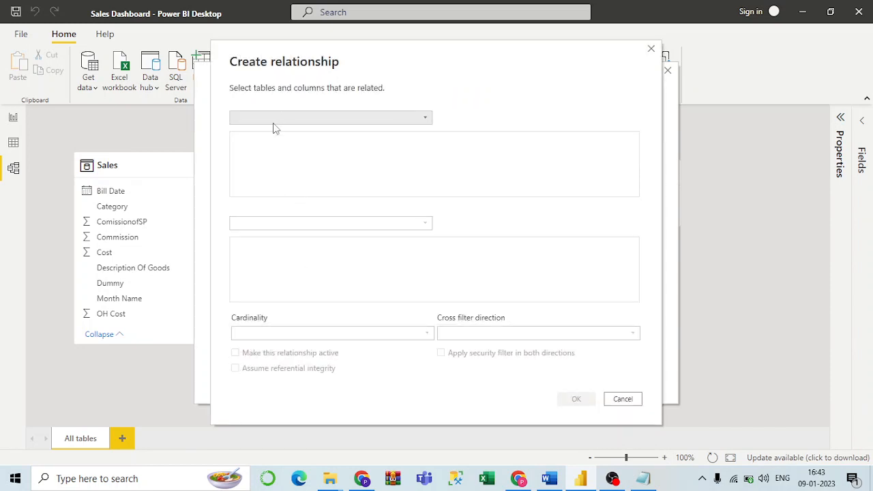
left_click(621, 399)
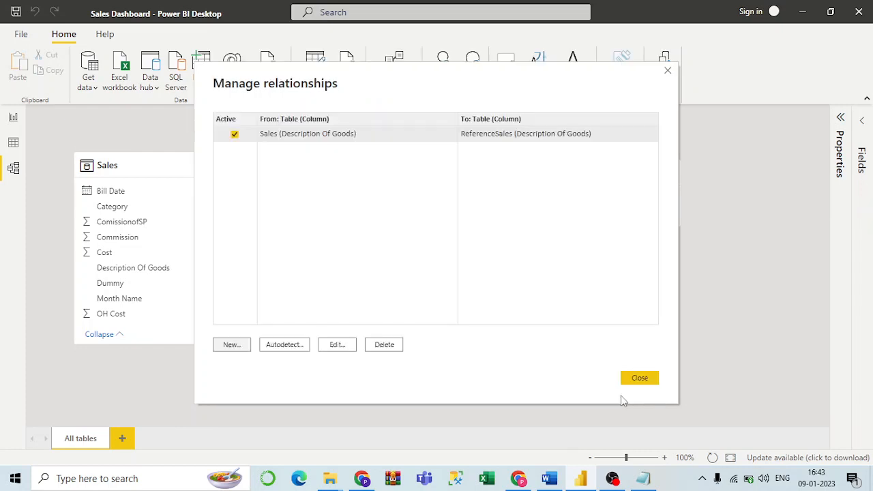
left_click(629, 380)
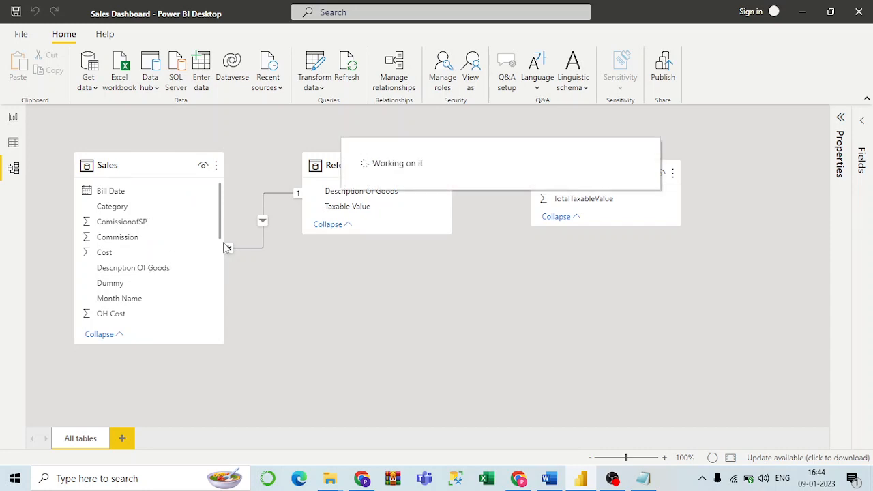
Create a hierarchy from the Category field of the Sales table.
scroll(195, 244, "down", 3)
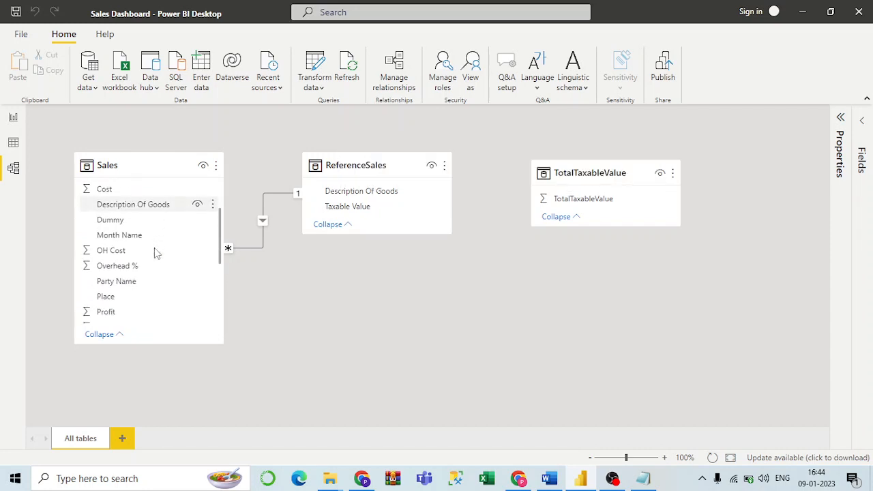
scroll(154, 251, "down", 5)
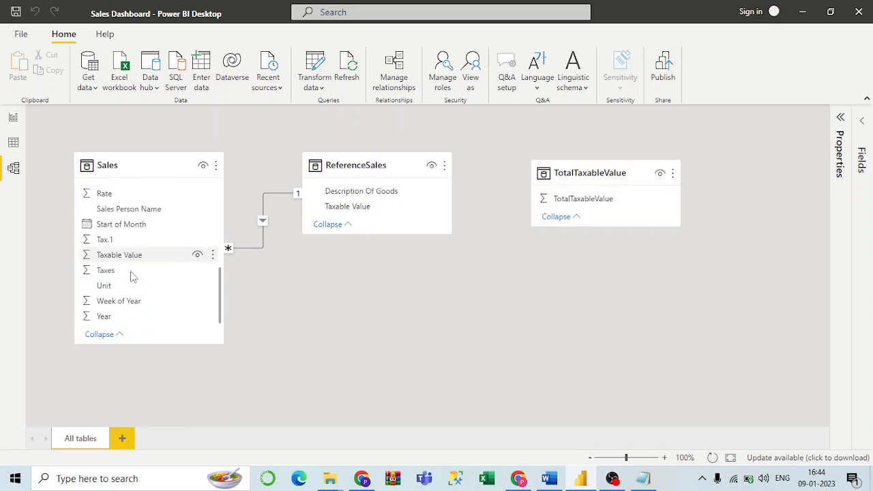
scroll(137, 276, "up", 5)
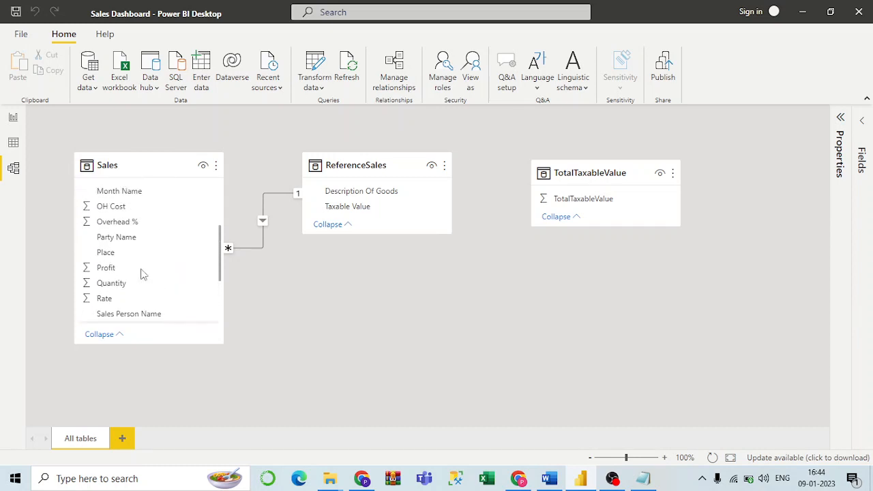
scroll(143, 275, "up", 4)
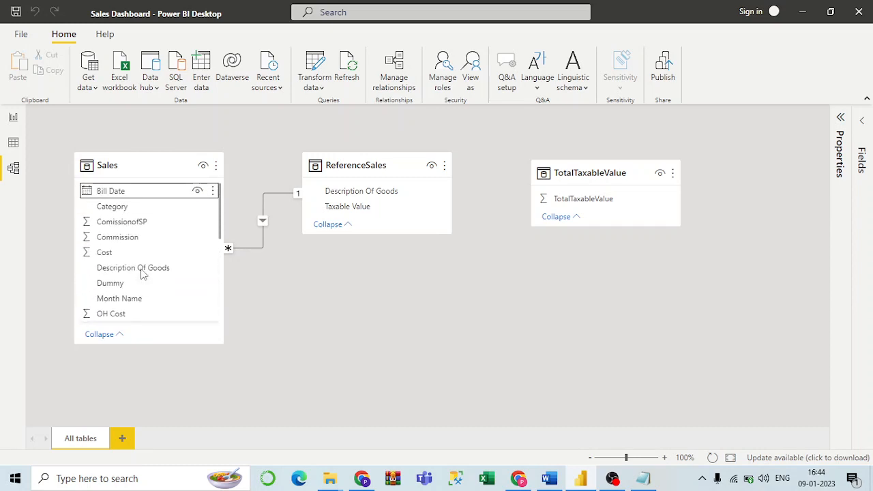
left_click(140, 206)
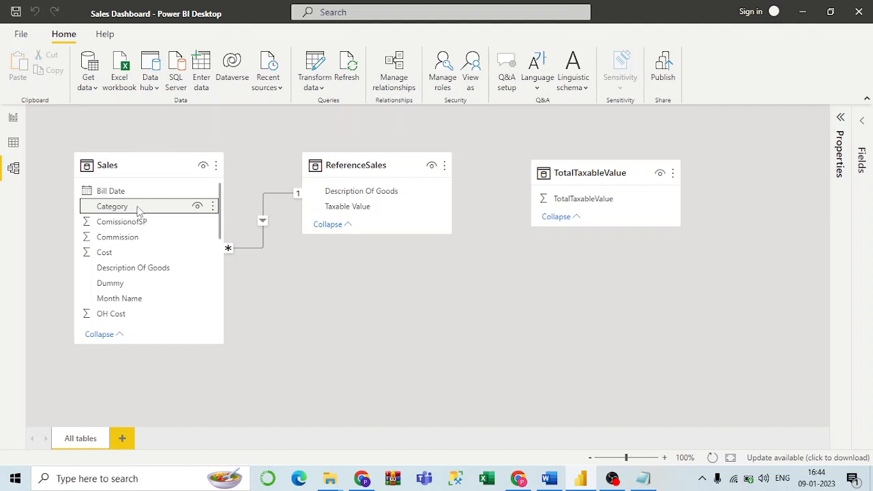
right_click(138, 209)
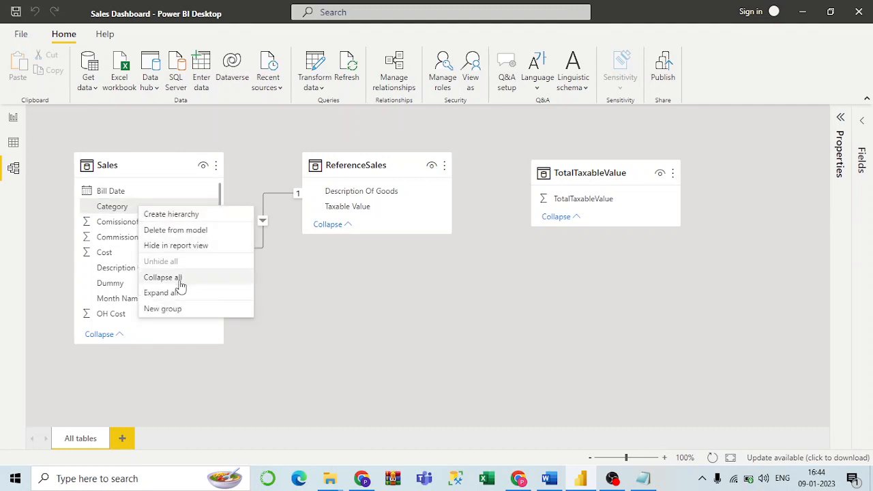
left_click(194, 215)
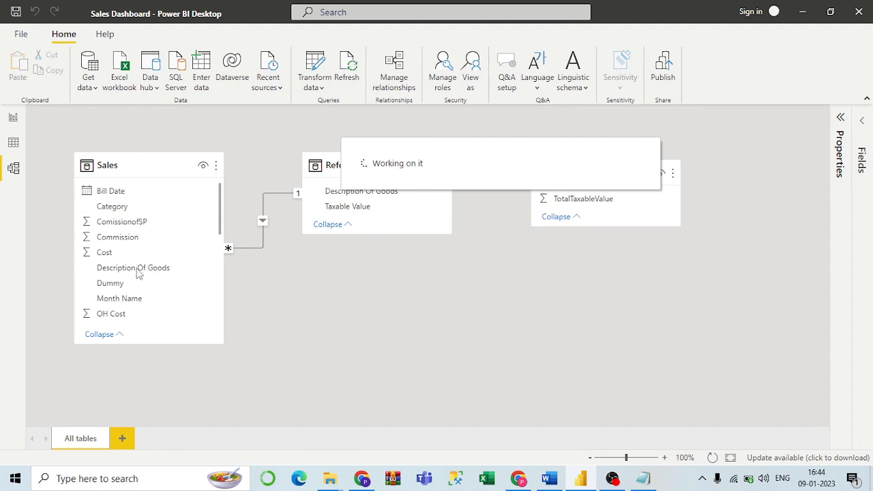
Add the Sales table's Description Of Goods field to the Category Hierarchy as the level below Category.
right_click(138, 270)
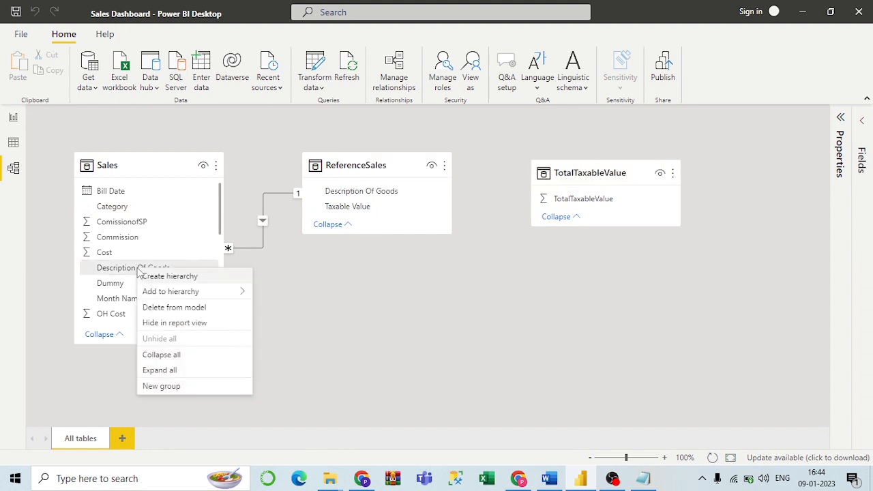
mouse_move(214, 295)
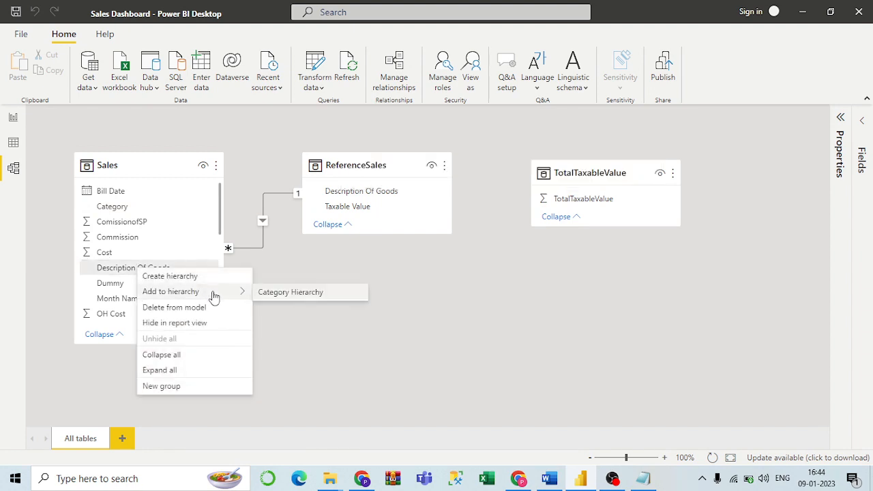
left_click(282, 293)
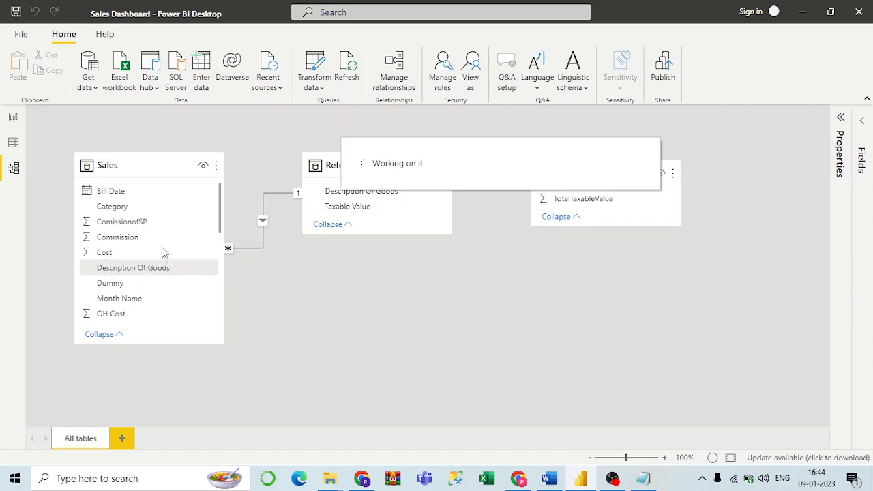
scroll(164, 252, "down", 5)
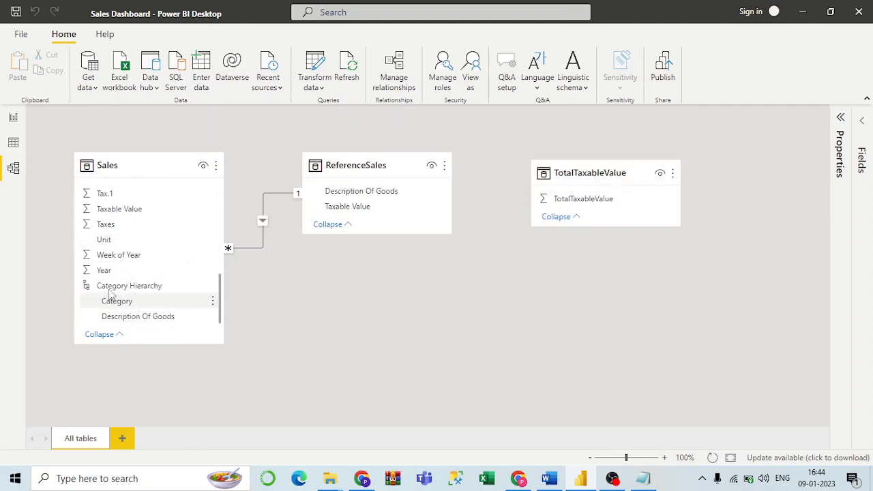
In the report's Taxable Value by Category chart, replace the Category field on the X-axis with Category Hierarchy.
left_click(17, 121)
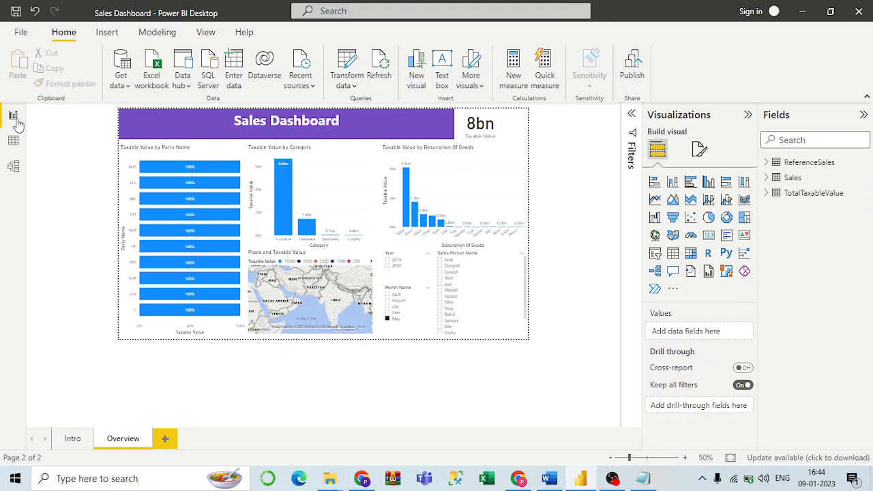
left_click(320, 155)
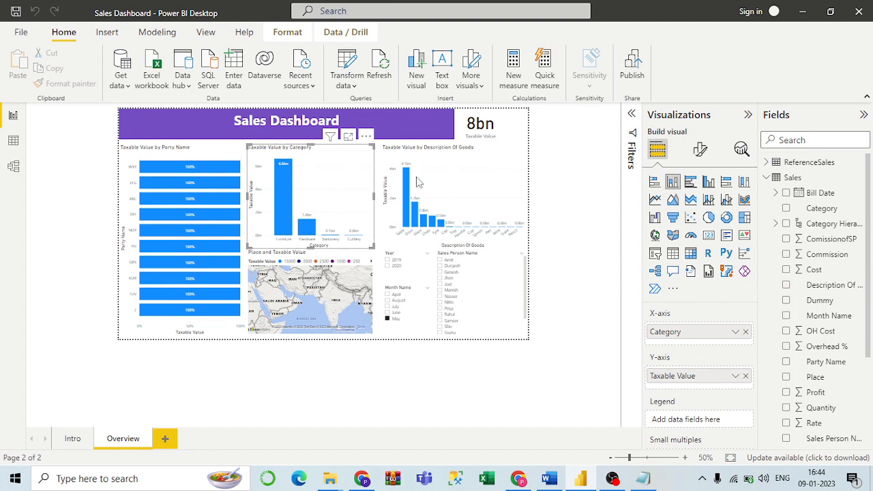
left_click(686, 458)
left_click(685, 458)
left_click(686, 458)
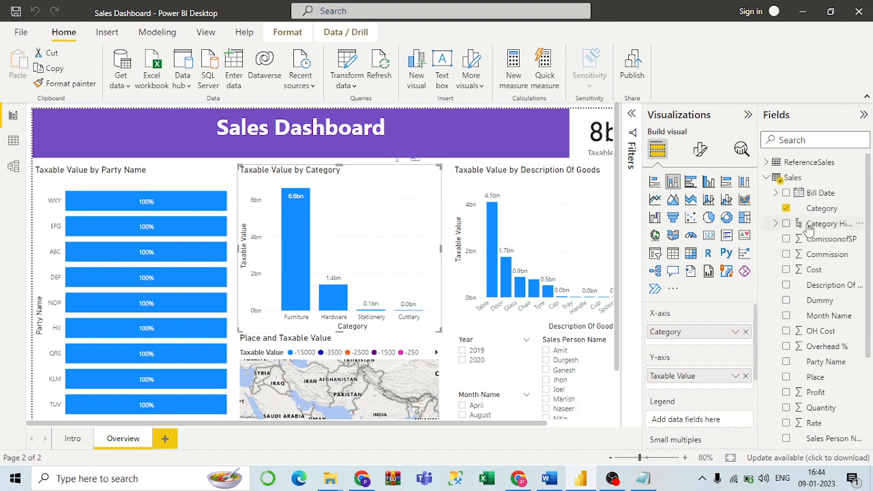
left_click_drag(738, 336, 810, 226)
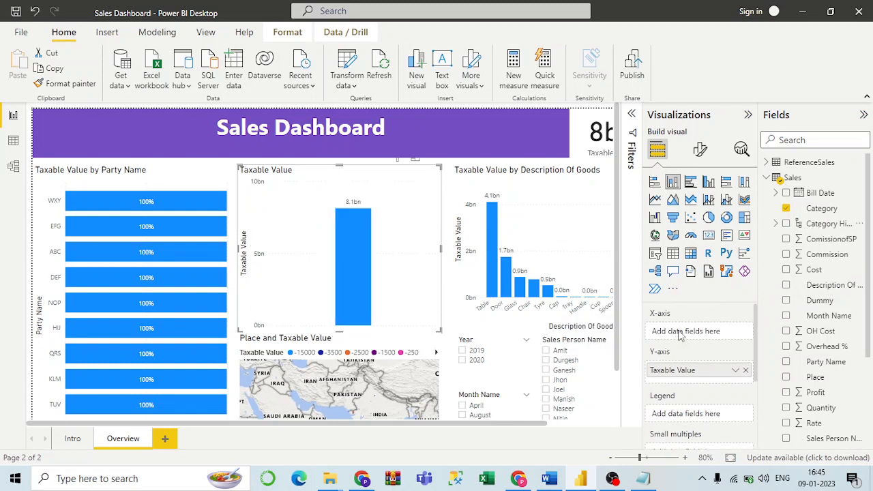
left_click_drag(680, 334, 681, 336)
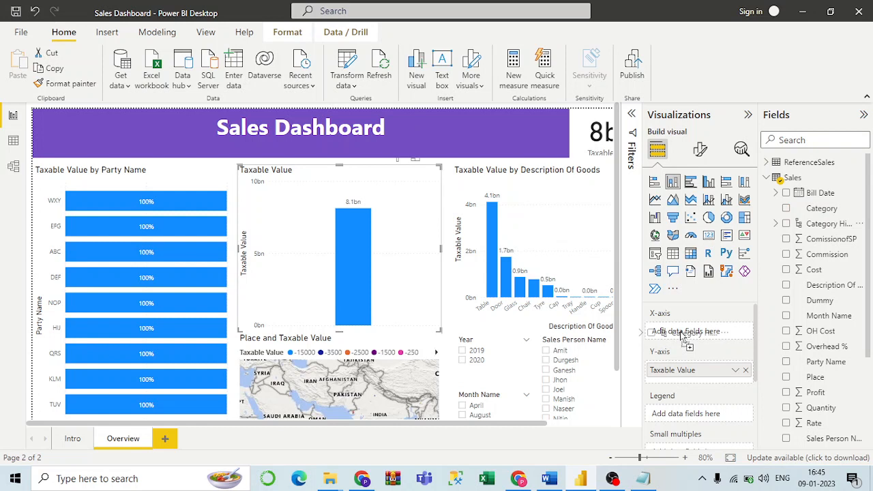
left_click_drag(682, 334, 706, 330)
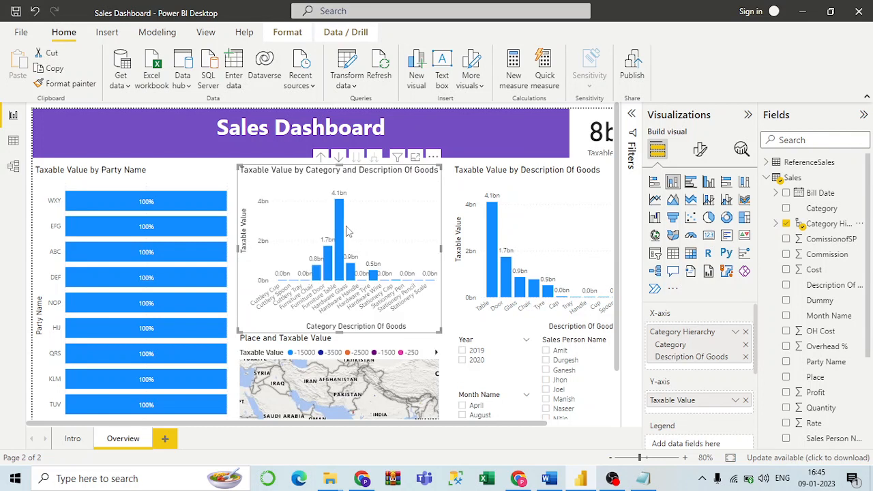
Turn on drill-down mode for the Category Hierarchy chart and drill up to the Category level.
left_click(339, 158)
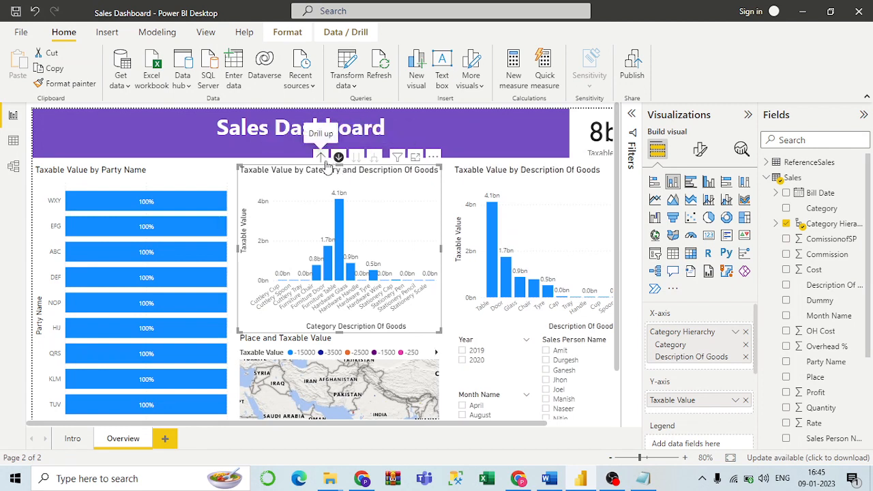
left_click(323, 158)
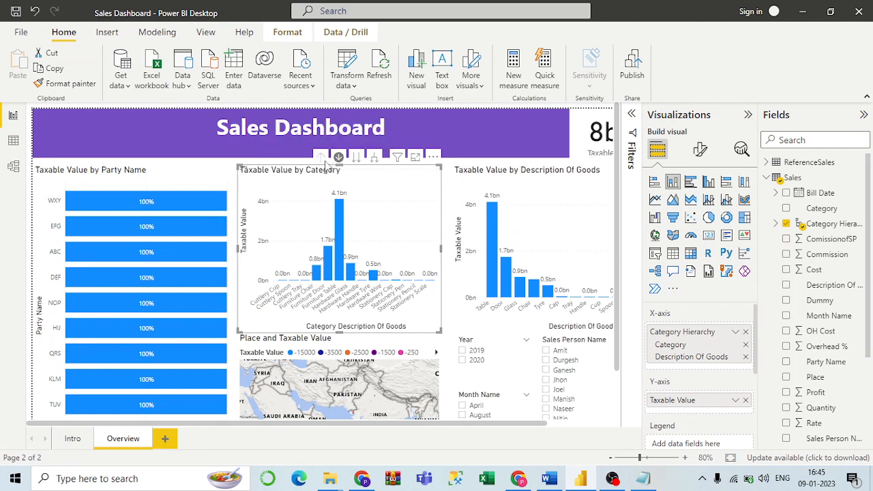